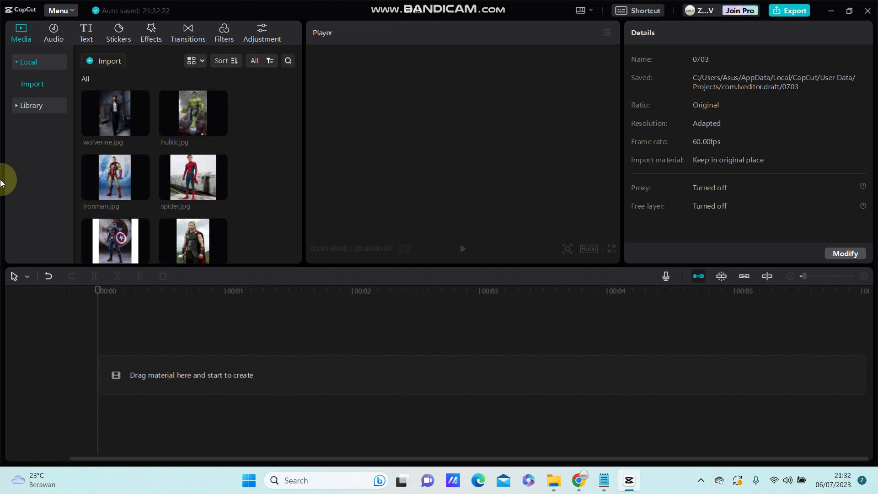
- Import 'WhatsApp Video 2022-12-23 at 21.30.41' from the Downloads folder
{"action": "left_click", "coordinate": [97, 65]}
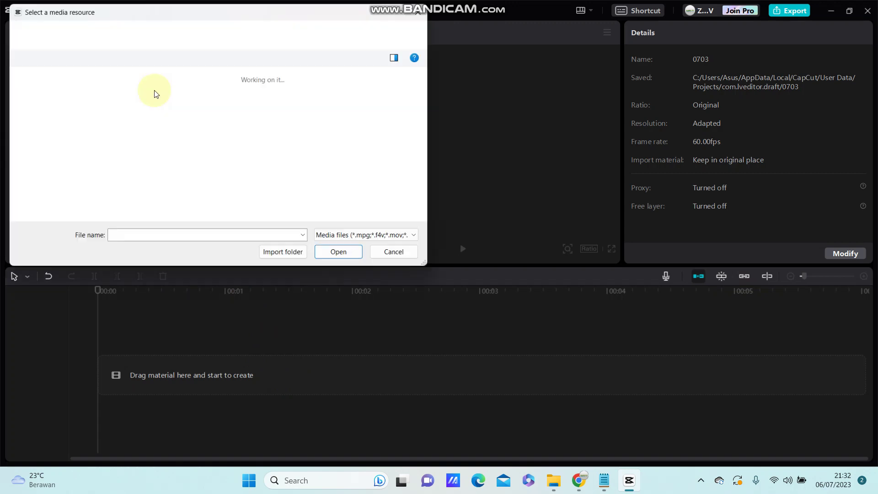
{"action": "scroll", "coordinate": [220, 164], "scroll_direction": "down", "scroll_amount": 2}
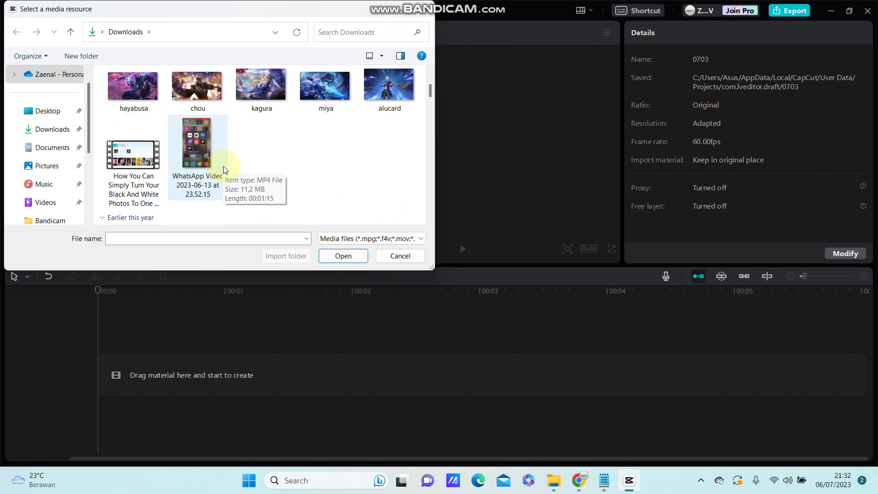
{"action": "scroll", "coordinate": [223, 167], "scroll_direction": "down", "scroll_amount": 5}
{"action": "scroll", "coordinate": [223, 166], "scroll_direction": "down", "scroll_amount": 3}
{"action": "scroll", "coordinate": [223, 166], "scroll_direction": "down", "scroll_amount": 3}
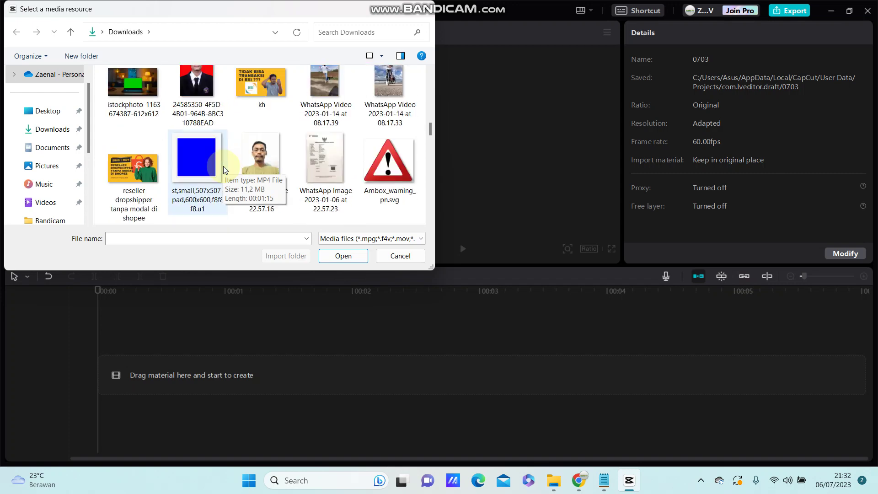
{"action": "scroll", "coordinate": [223, 166], "scroll_direction": "down", "scroll_amount": 3}
{"action": "scroll", "coordinate": [223, 167], "scroll_direction": "up", "scroll_amount": 2}
{"action": "scroll", "coordinate": [223, 166], "scroll_direction": "up", "scroll_amount": 3}
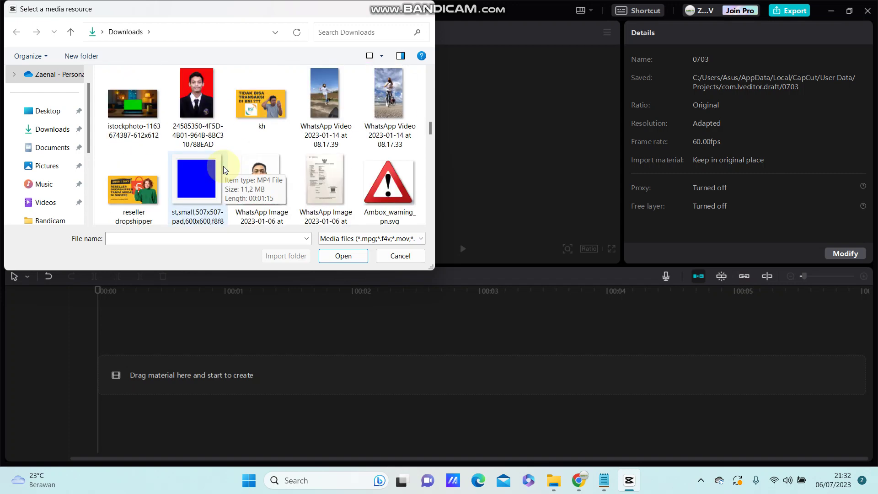
{"action": "scroll", "coordinate": [223, 166], "scroll_direction": "up", "scroll_amount": 1}
{"action": "scroll", "coordinate": [223, 166], "scroll_direction": "down", "scroll_amount": 1}
{"action": "scroll", "coordinate": [223, 166], "scroll_direction": "down", "scroll_amount": 2}
{"action": "scroll", "coordinate": [223, 166], "scroll_direction": "down", "scroll_amount": 1}
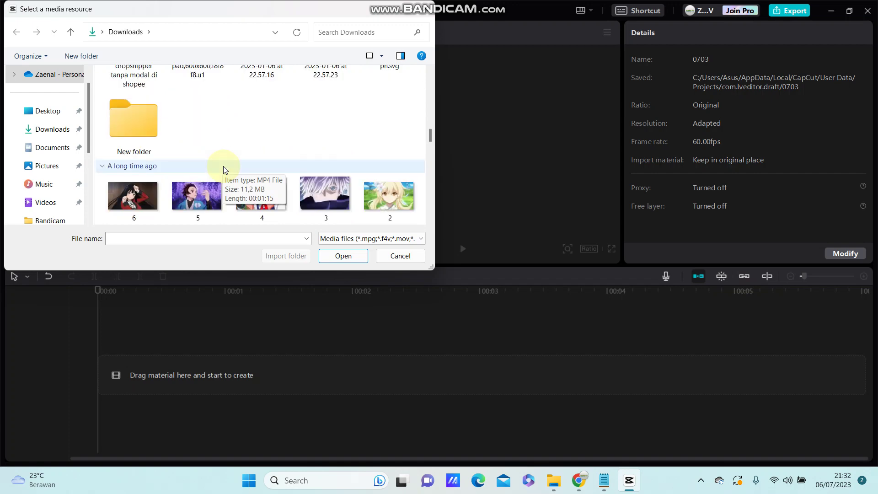
{"action": "scroll", "coordinate": [223, 167], "scroll_direction": "down", "scroll_amount": 2}
{"action": "scroll", "coordinate": [223, 166], "scroll_direction": "down", "scroll_amount": 2}
{"action": "scroll", "coordinate": [223, 166], "scroll_direction": "down", "scroll_amount": 1}
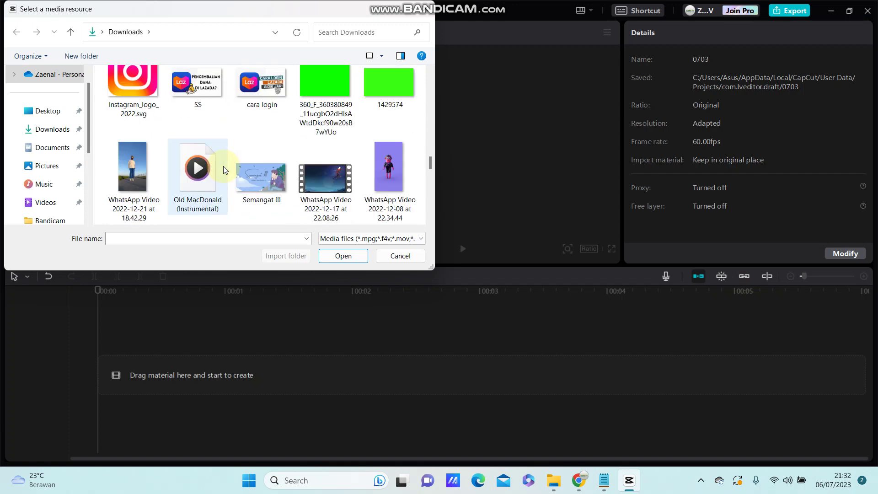
{"action": "scroll", "coordinate": [223, 167], "scroll_direction": "down", "scroll_amount": 1}
{"action": "scroll", "coordinate": [224, 166], "scroll_direction": "down", "scroll_amount": 1}
{"action": "scroll", "coordinate": [222, 167], "scroll_direction": "down", "scroll_amount": 1}
{"action": "scroll", "coordinate": [223, 166], "scroll_direction": "down", "scroll_amount": 1}
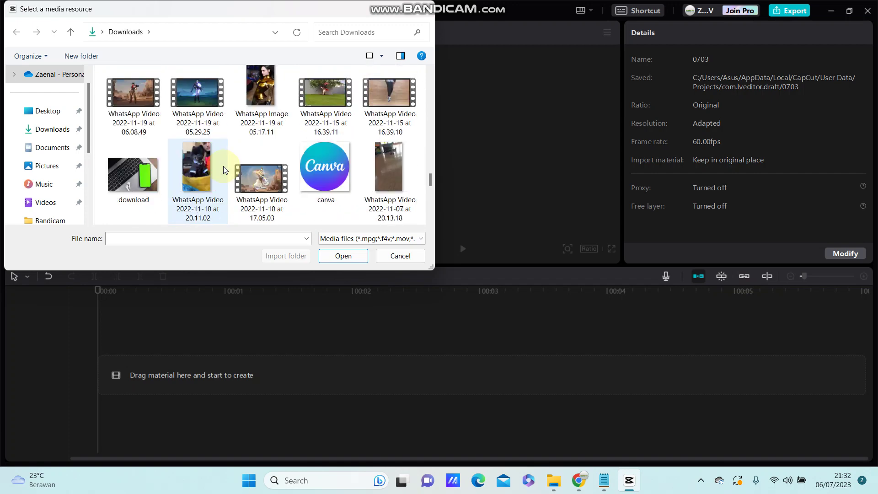
{"action": "scroll", "coordinate": [223, 166], "scroll_direction": "down", "scroll_amount": 1}
{"action": "scroll", "coordinate": [223, 166], "scroll_direction": "down", "scroll_amount": 1}
{"action": "scroll", "coordinate": [223, 166], "scroll_direction": "down", "scroll_amount": 1}
{"action": "scroll", "coordinate": [222, 167], "scroll_direction": "down", "scroll_amount": 2}
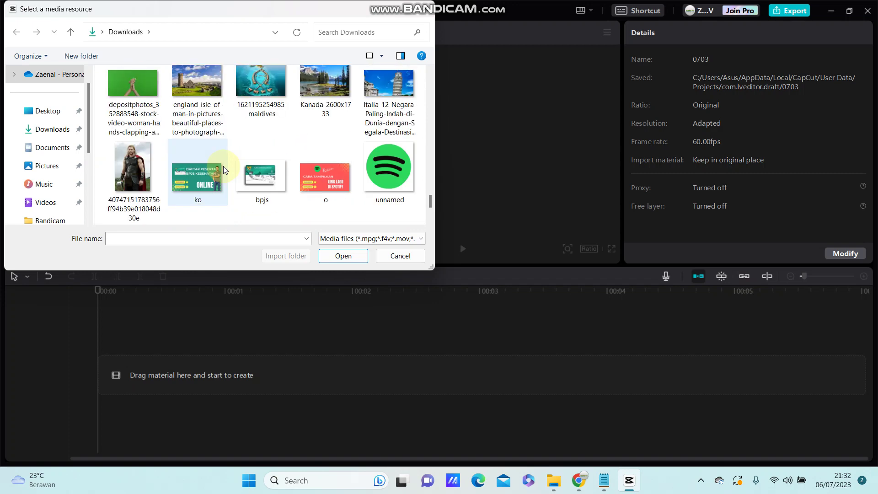
{"action": "scroll", "coordinate": [223, 166], "scroll_direction": "down", "scroll_amount": 2}
{"action": "scroll", "coordinate": [223, 166], "scroll_direction": "down", "scroll_amount": 1}
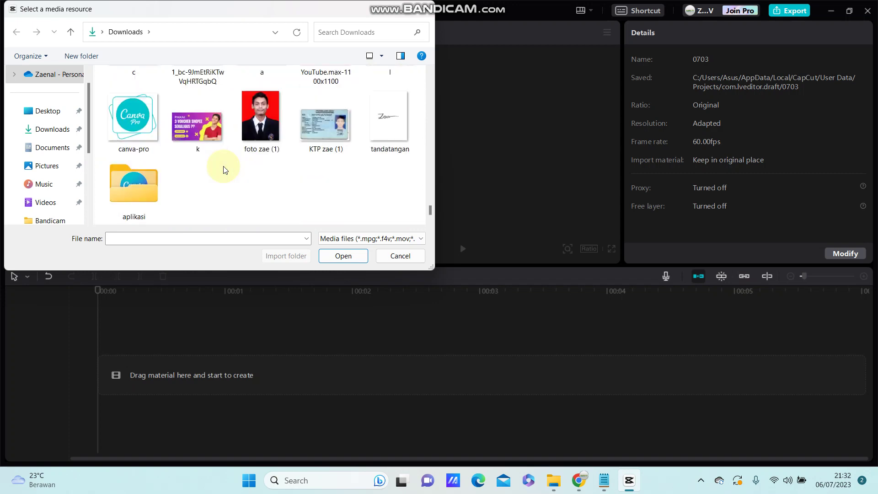
{"action": "scroll", "coordinate": [223, 168], "scroll_direction": "up", "scroll_amount": 1}
{"action": "scroll", "coordinate": [224, 168], "scroll_direction": "up", "scroll_amount": 1}
{"action": "scroll", "coordinate": [223, 168], "scroll_direction": "up", "scroll_amount": 2}
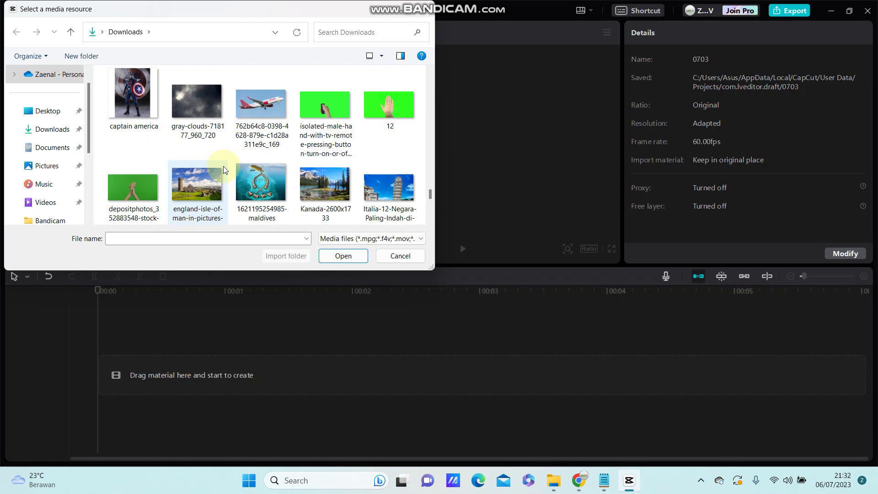
{"action": "scroll", "coordinate": [223, 168], "scroll_direction": "up", "scroll_amount": 1}
{"action": "scroll", "coordinate": [223, 166], "scroll_direction": "up", "scroll_amount": 2}
{"action": "scroll", "coordinate": [223, 166], "scroll_direction": "up", "scroll_amount": 2}
{"action": "scroll", "coordinate": [223, 166], "scroll_direction": "up", "scroll_amount": 2}
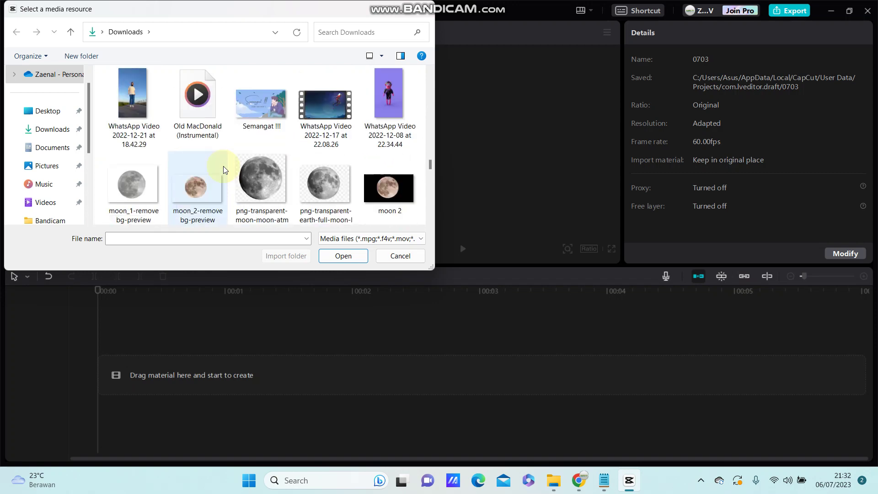
{"action": "scroll", "coordinate": [223, 167], "scroll_direction": "up", "scroll_amount": 2}
{"action": "scroll", "coordinate": [223, 166], "scroll_direction": "up", "scroll_amount": 1}
{"action": "left_click", "coordinate": [134, 171]}
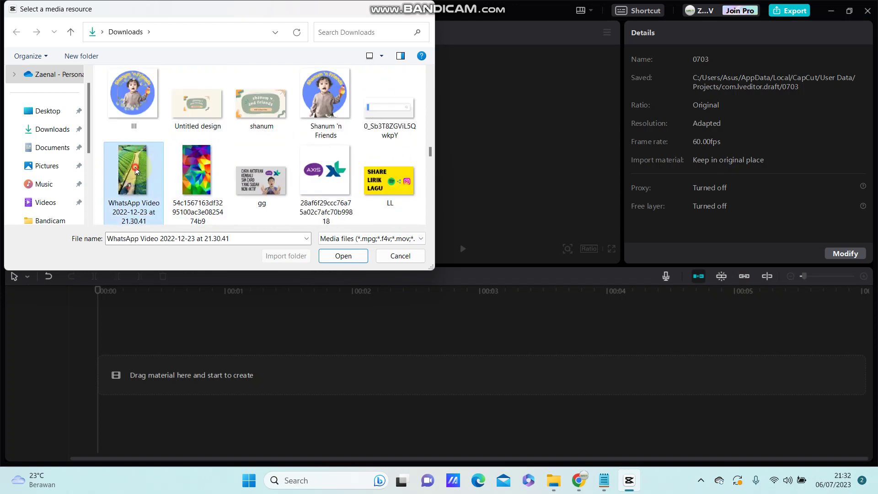
- Add the imported WhatsApp farm-field video to the timeline
{"action": "left_click", "coordinate": [325, 254]}
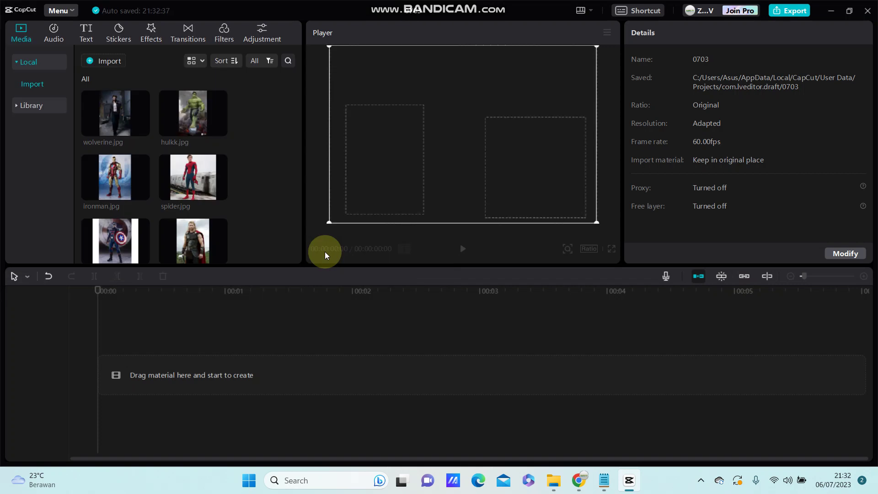
{"action": "left_click_drag", "start_coordinate": [201, 234], "coordinate": [114, 372]}
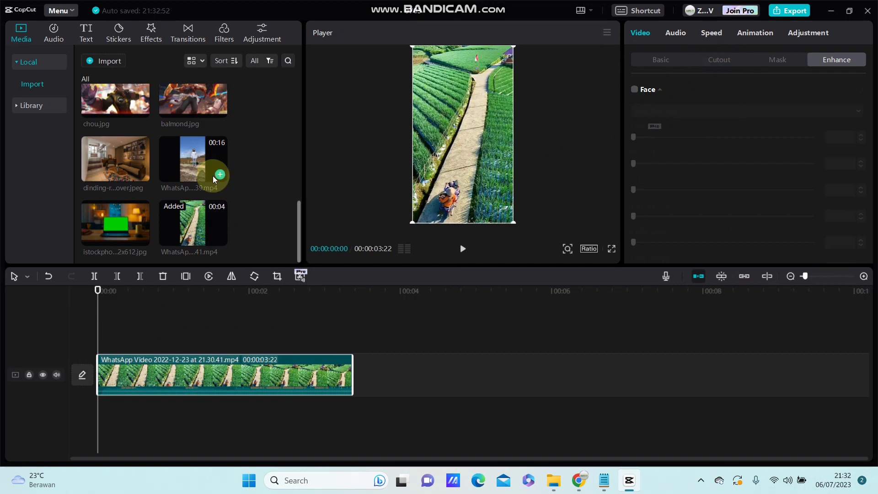
{"action": "left_click", "coordinate": [388, 115]}
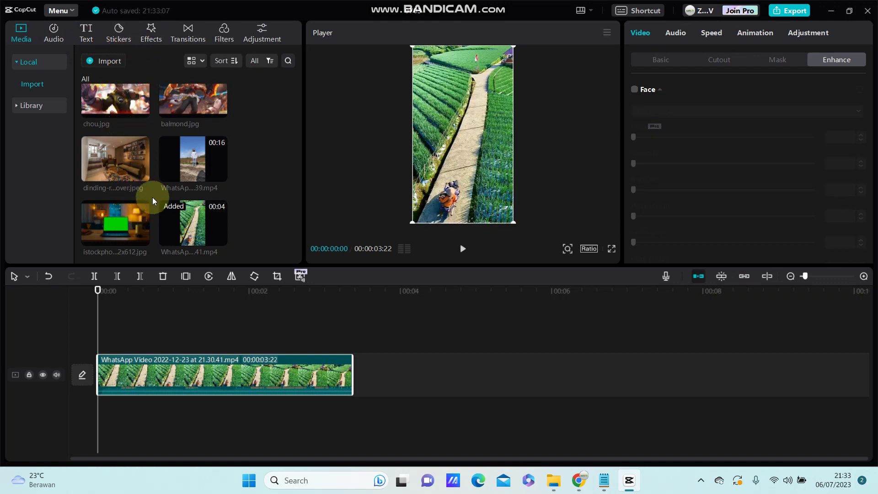
- Add one Default text clip and extend it to the video's end
{"action": "left_click", "coordinate": [86, 31]}
{"action": "double_click", "coordinate": [121, 108]}
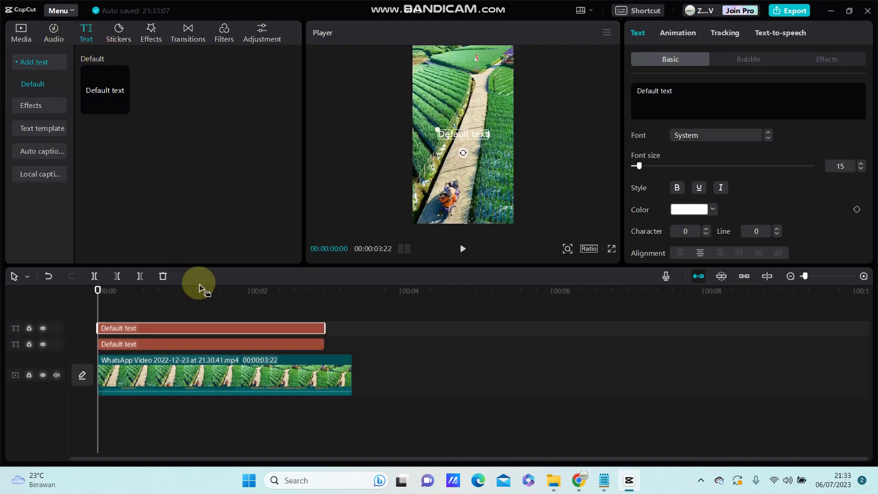
{"action": "key", "text": "Delete"}
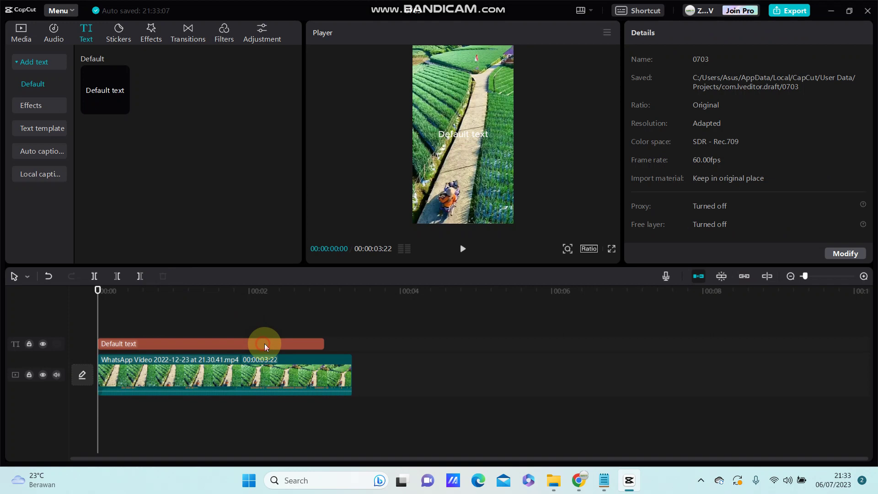
{"action": "left_click", "coordinate": [267, 344]}
{"action": "left_click_drag", "start_coordinate": [326, 341], "coordinate": [350, 340]}
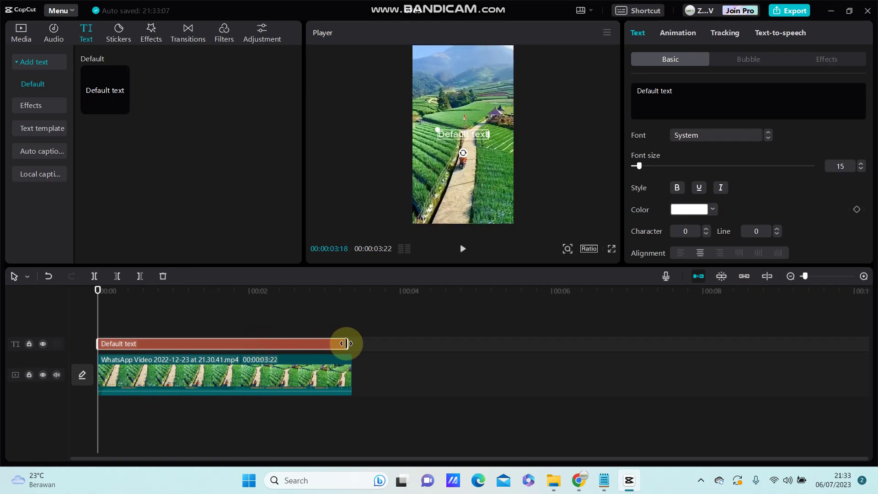
- Replace the placeholder text with a red '.' at size 190
{"action": "left_click_drag", "start_coordinate": [673, 91], "coordinate": [629, 91]}
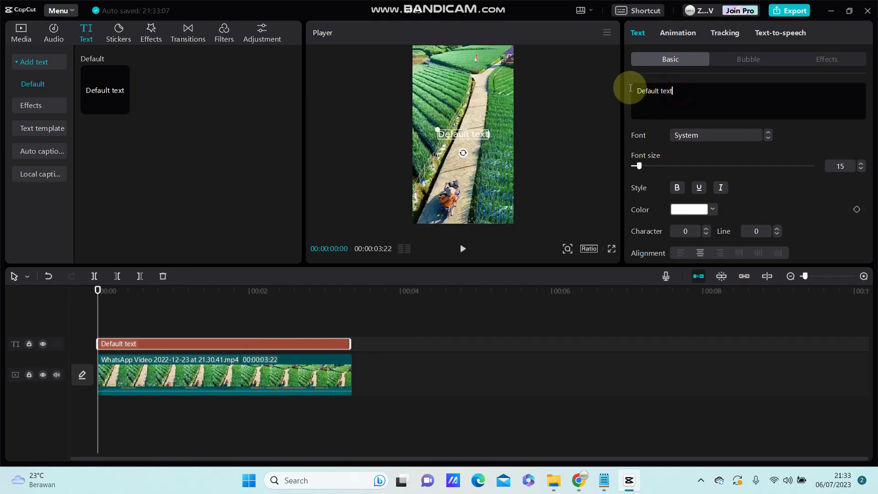
{"action": "key", "text": "BackSpace"}
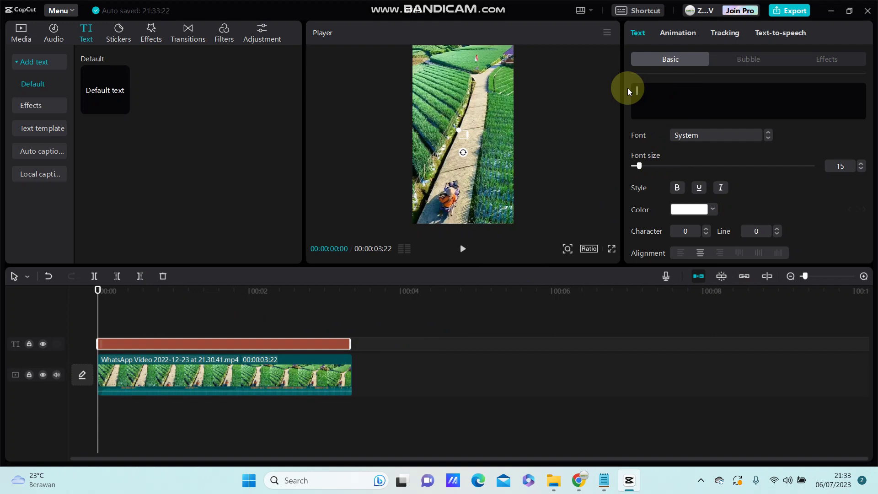
{"action": "type", "text": "I"}
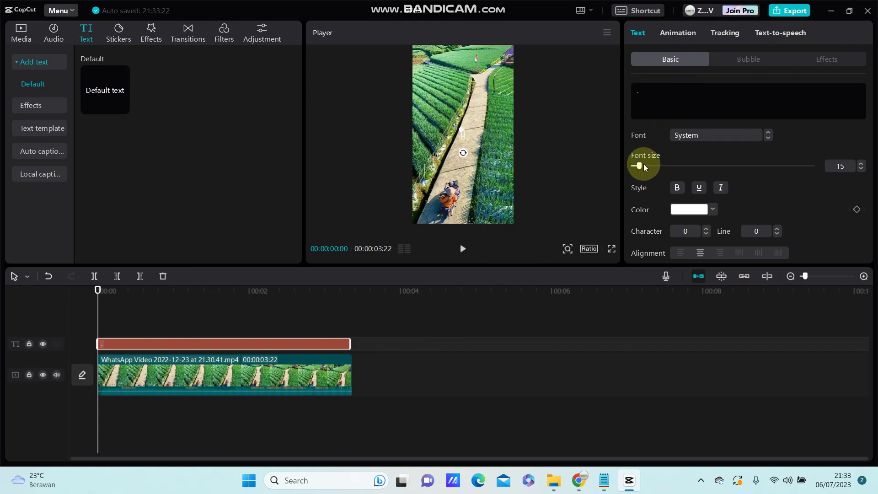
{"action": "left_click_drag", "start_coordinate": [644, 164], "coordinate": [690, 184]}
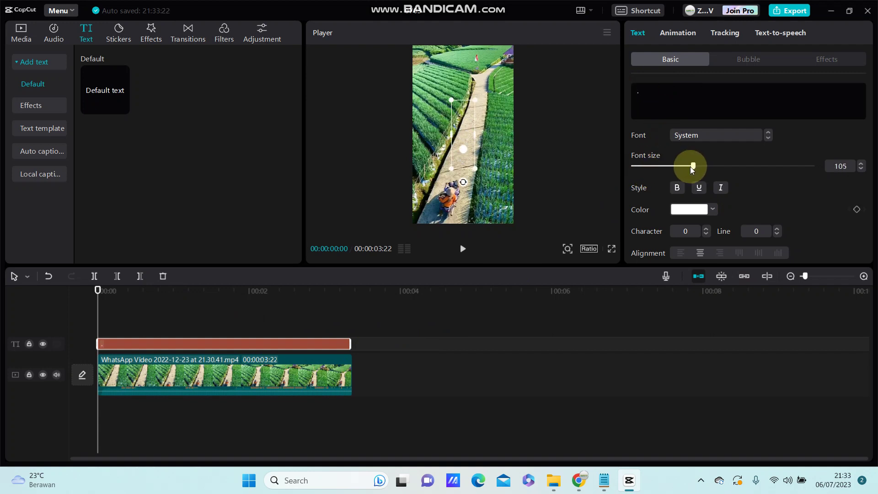
{"action": "left_click", "coordinate": [714, 209]}
{"action": "left_click_drag", "start_coordinate": [735, 244], "coordinate": [781, 243]}
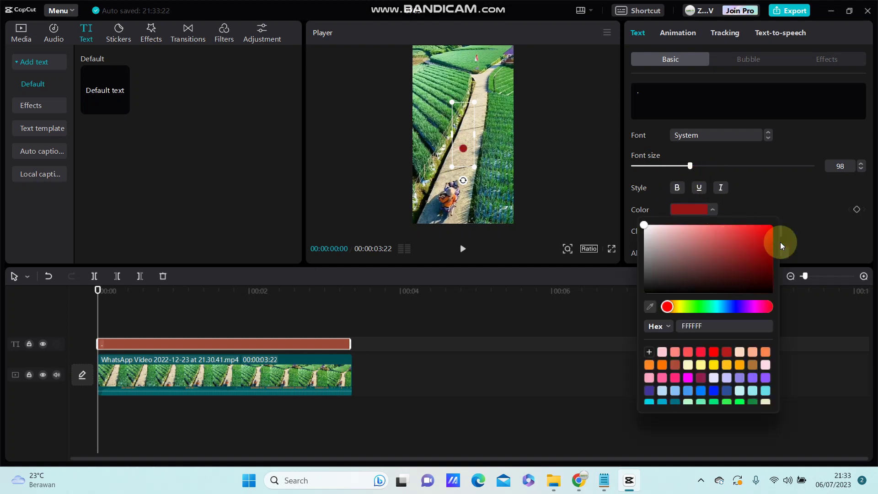
{"action": "left_click_drag", "start_coordinate": [689, 166], "coordinate": [745, 167]}
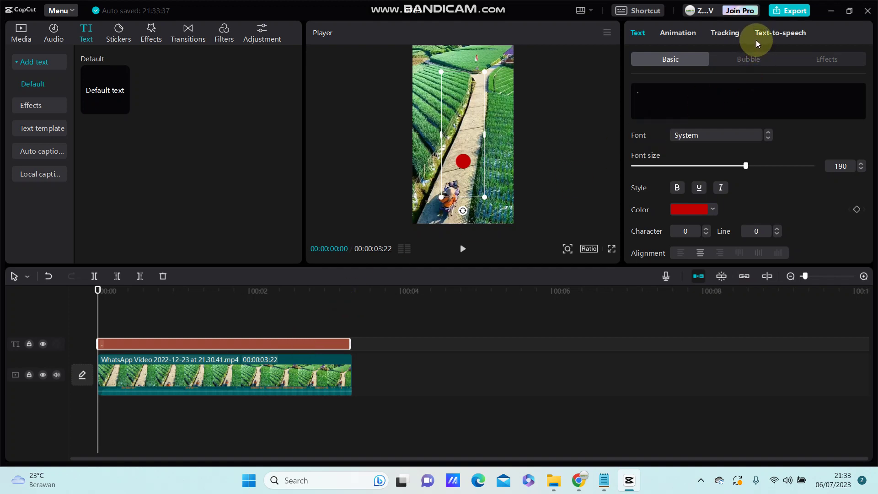
- Choose Motion tracking and place the red dot and tracking box on the walking person
{"action": "left_click", "coordinate": [727, 32]}
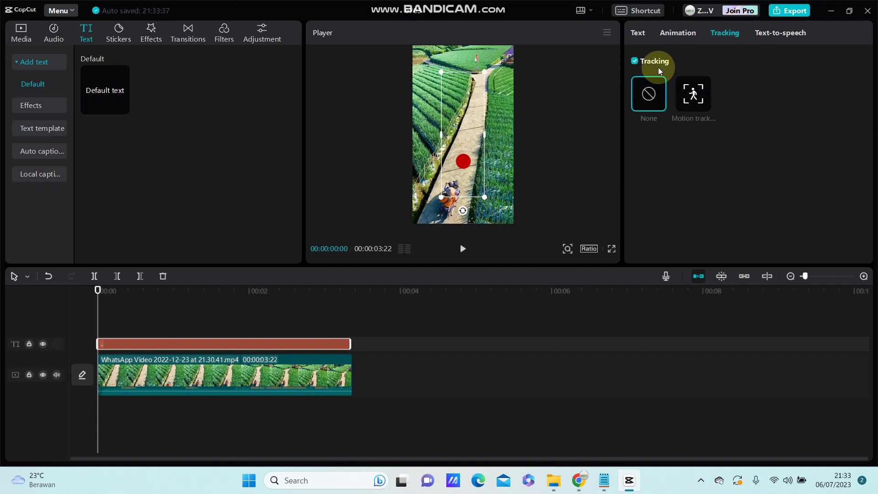
{"action": "left_click", "coordinate": [701, 102]}
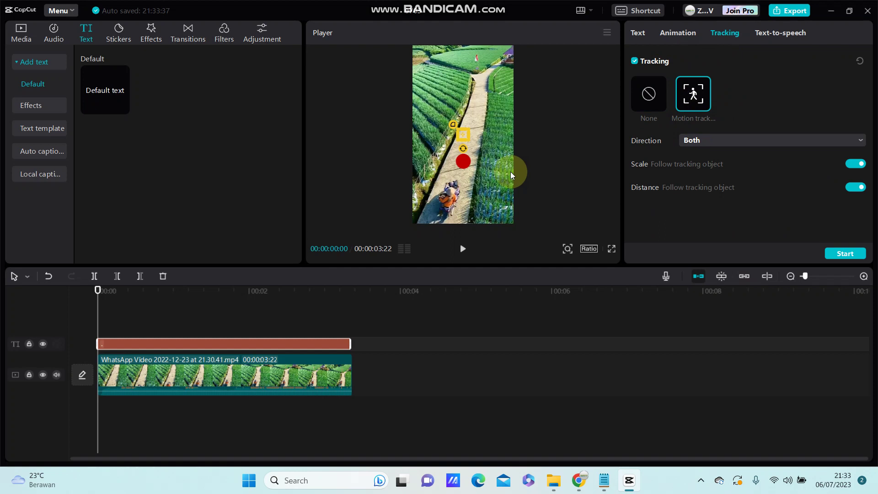
{"action": "left_click_drag", "start_coordinate": [466, 163], "coordinate": [454, 197]}
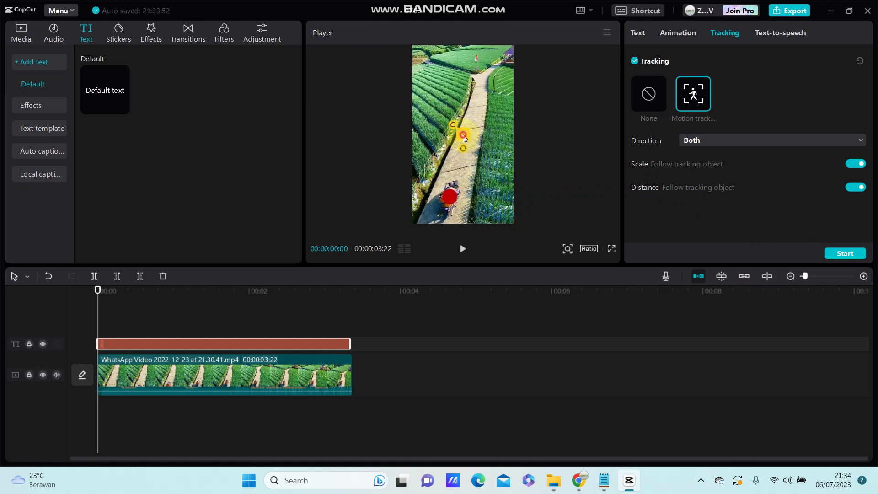
{"action": "left_click_drag", "start_coordinate": [463, 135], "coordinate": [453, 188]}
- Start motion tracking and let it run until 'Tracking completed' appears
{"action": "left_click", "coordinate": [845, 255]}
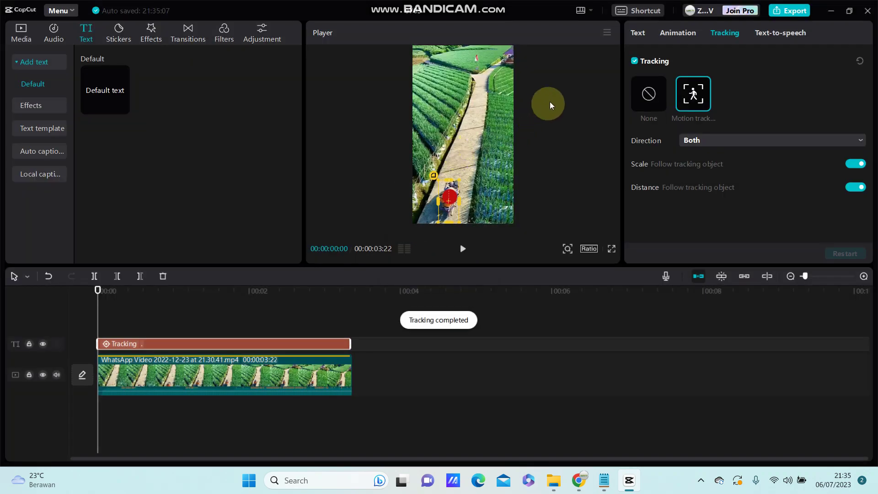
- Mute the farm-field video's audio and play back the tracked red-dot clip
{"action": "left_click", "coordinate": [56, 376]}
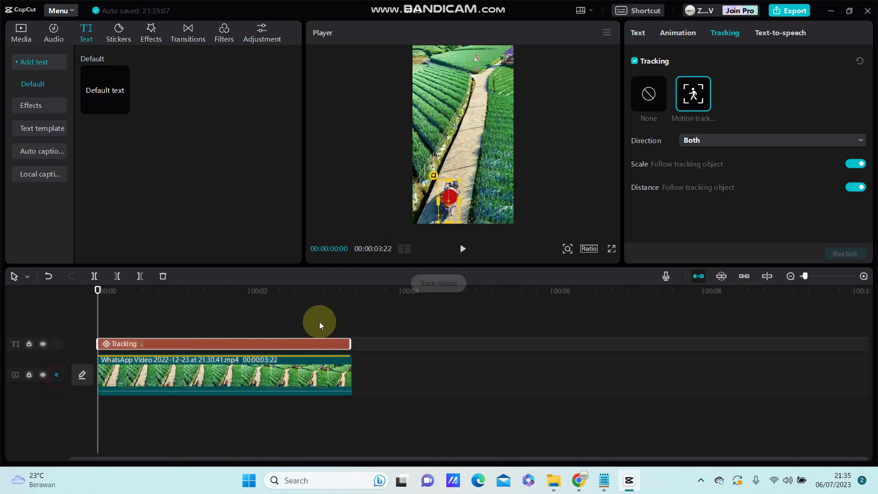
{"action": "left_click", "coordinate": [464, 249]}
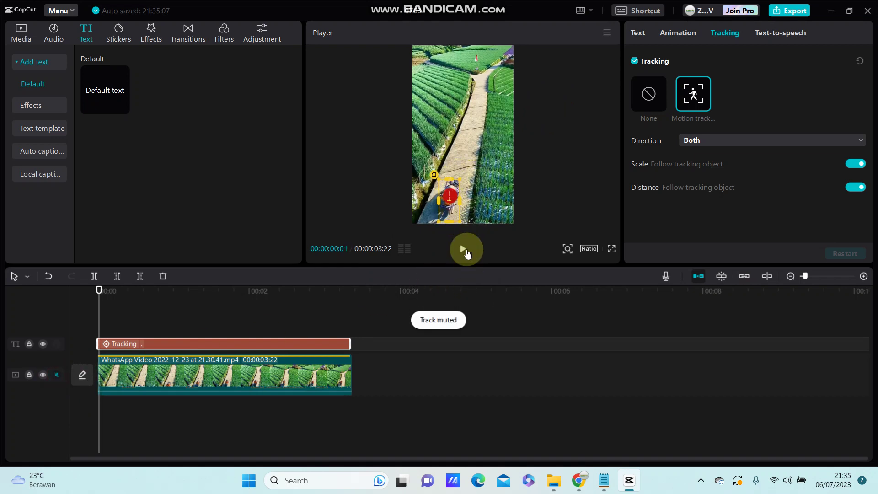